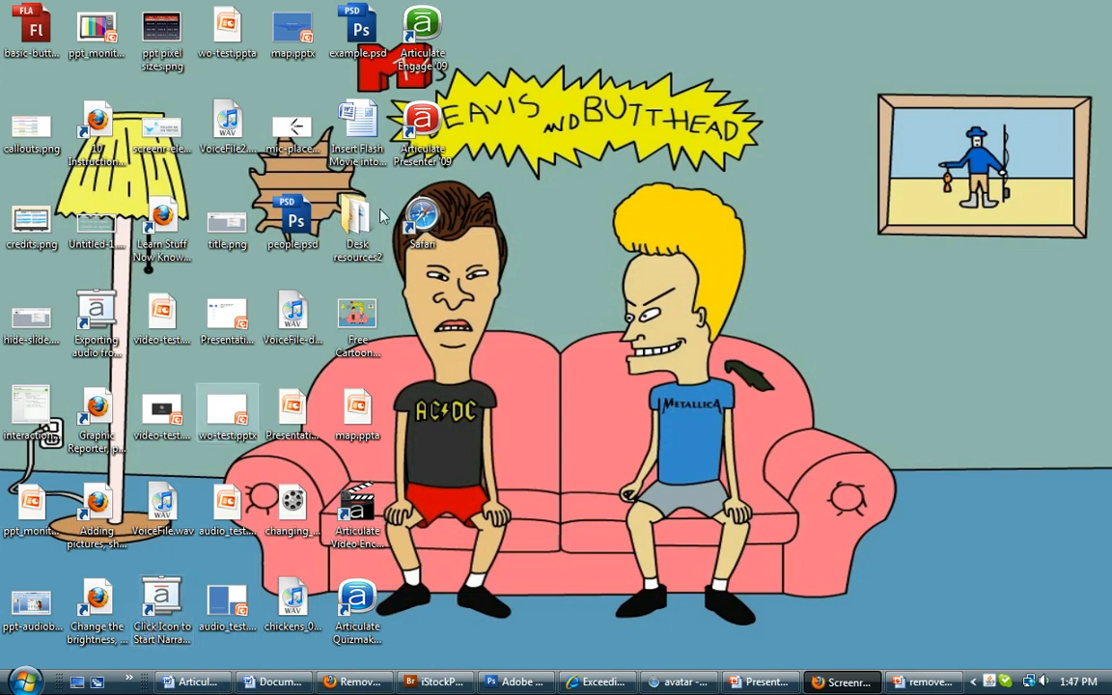
# Step: Launch Articulate Engage '09 and create a new interaction of the Process type
pyautogui.press('super')
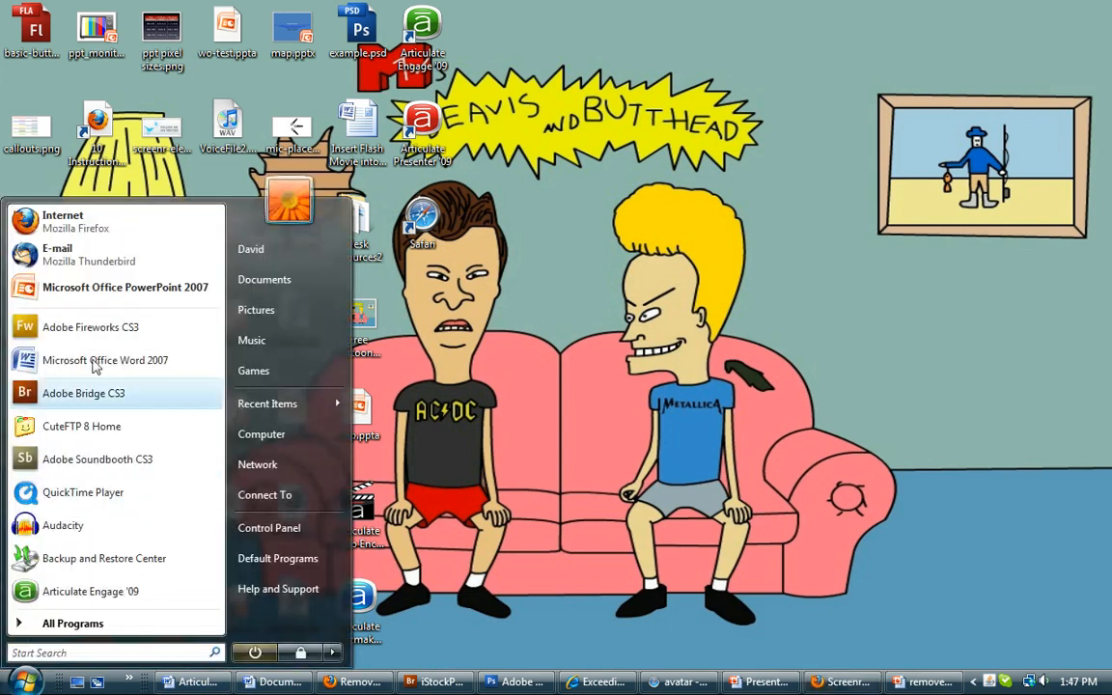
pyautogui.click(72, 623)
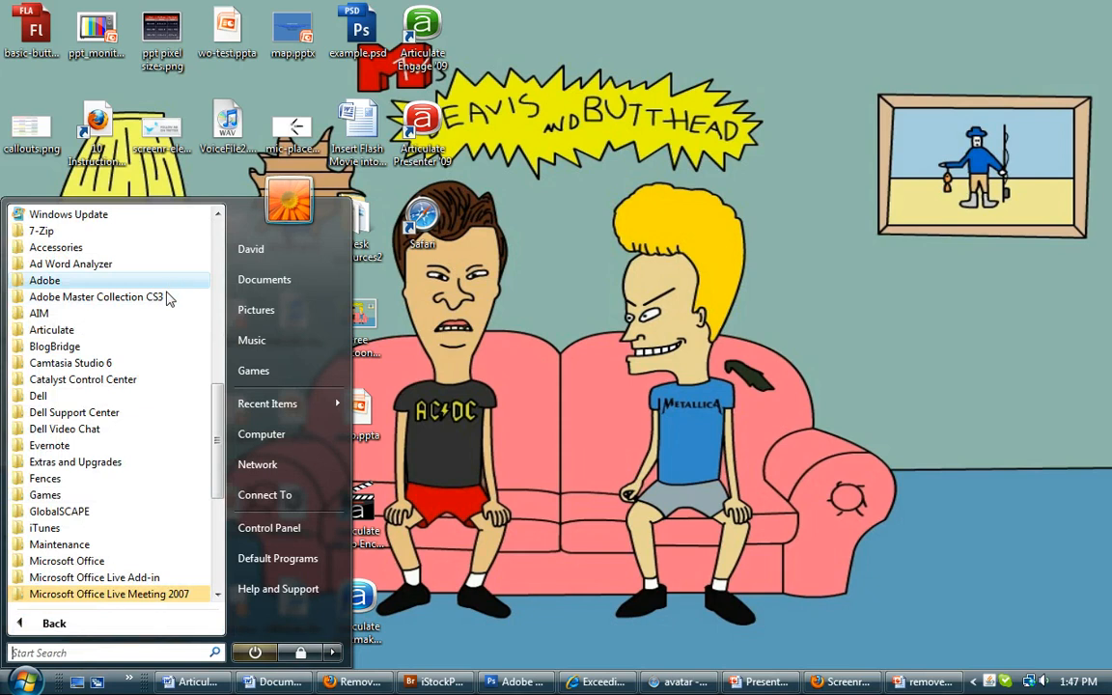
pyautogui.click(165, 330)
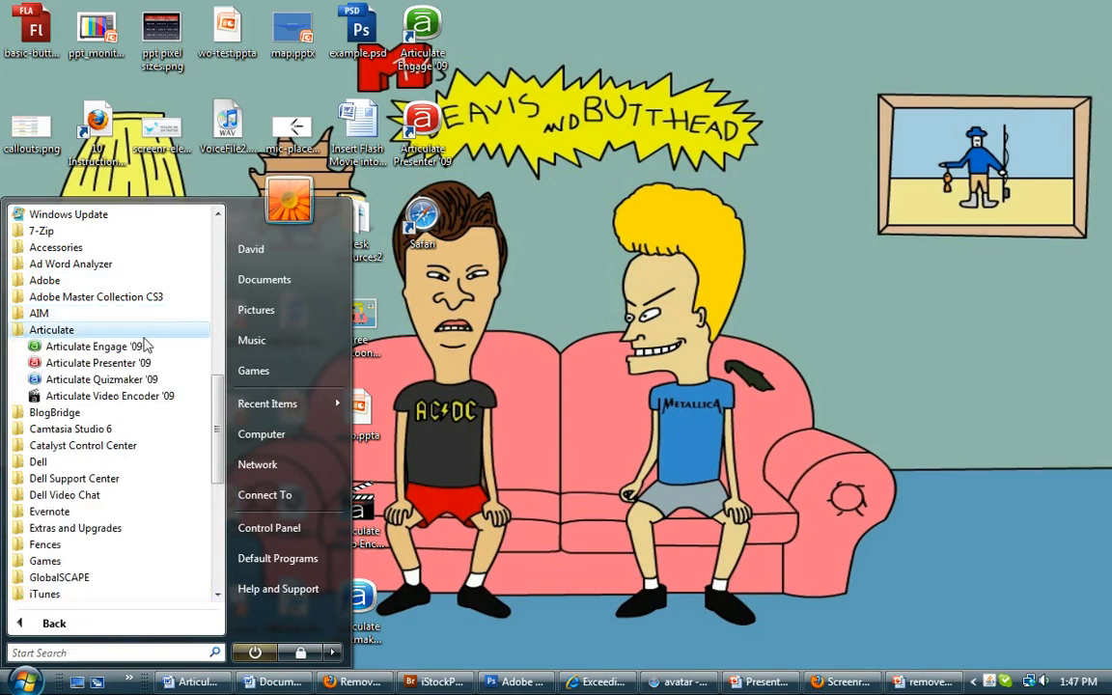
pyautogui.click(92, 350)
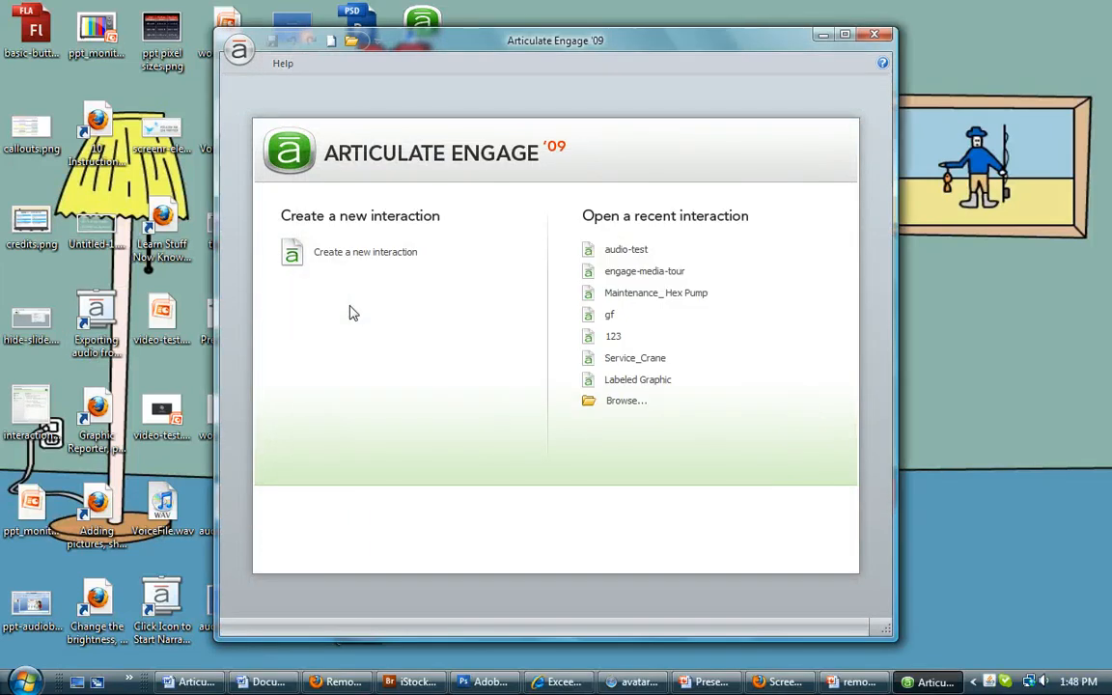
pyautogui.click(397, 258)
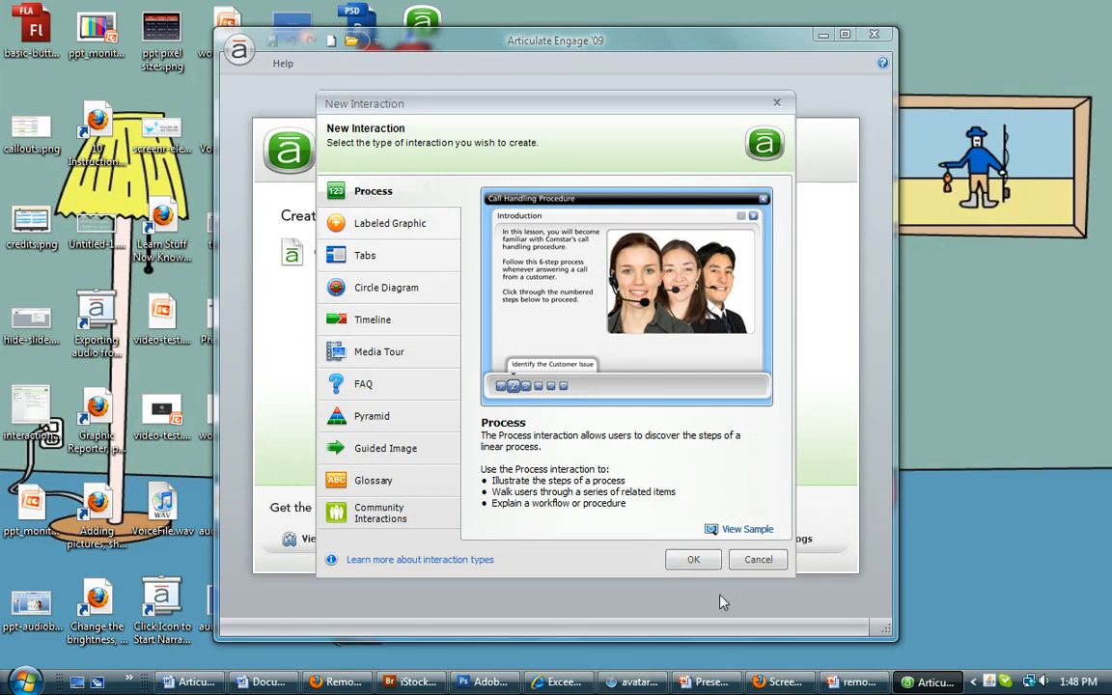
pyautogui.click(697, 568)
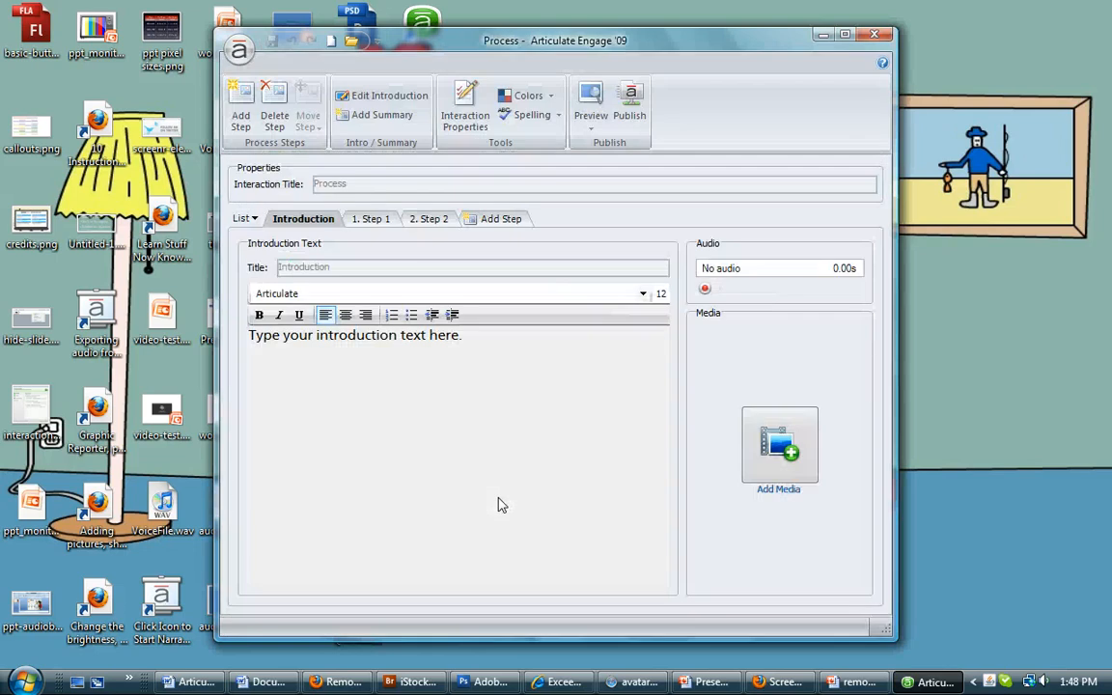
# Step: Replace the placeholder introduction text with "General biology and habitat"
pyautogui.click(522, 337)
pyautogui.moveTo(523, 337); pyautogui.dragTo(199, 332)
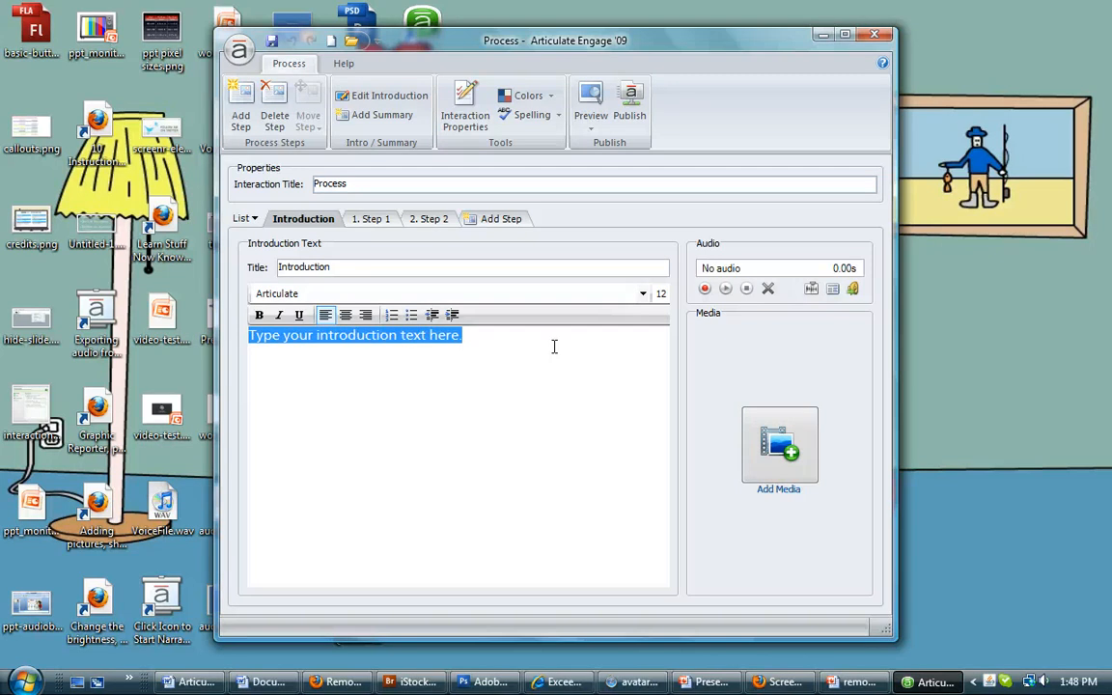
pyautogui.write('General bi')
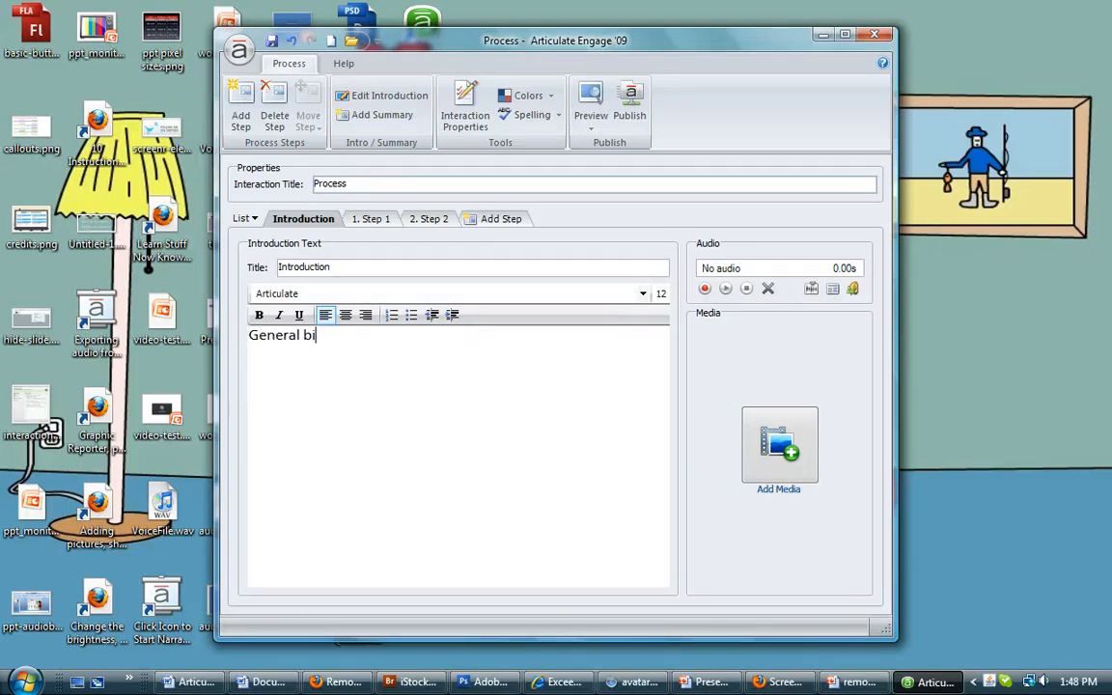
pyautogui.write('ology and hab')
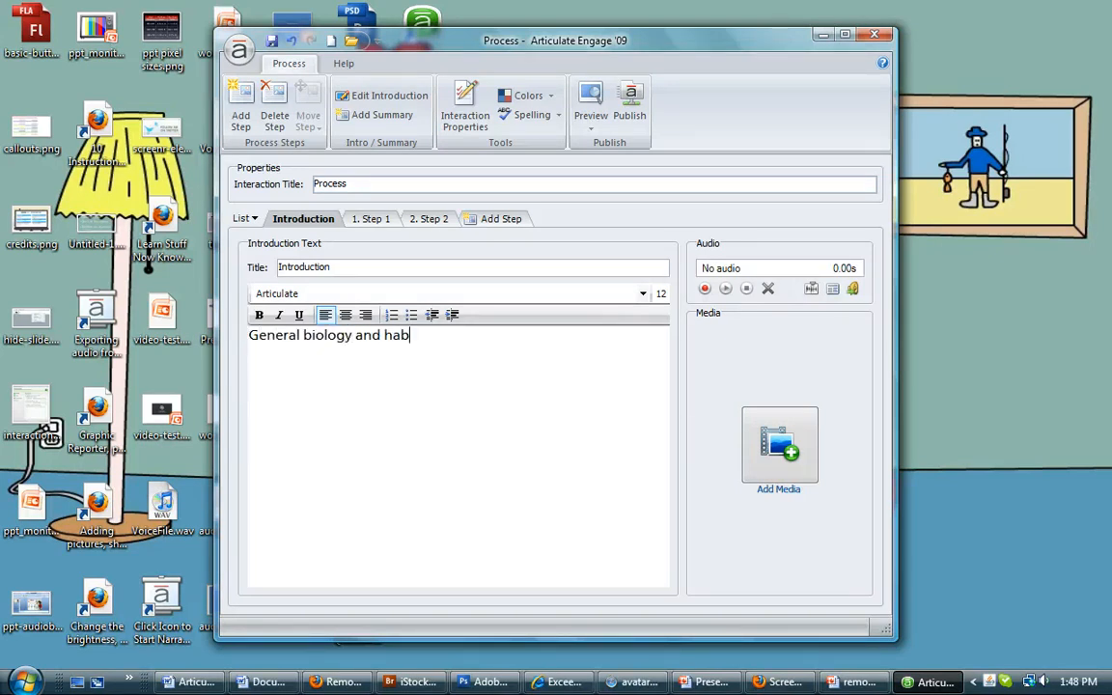
pyautogui.write('itat')
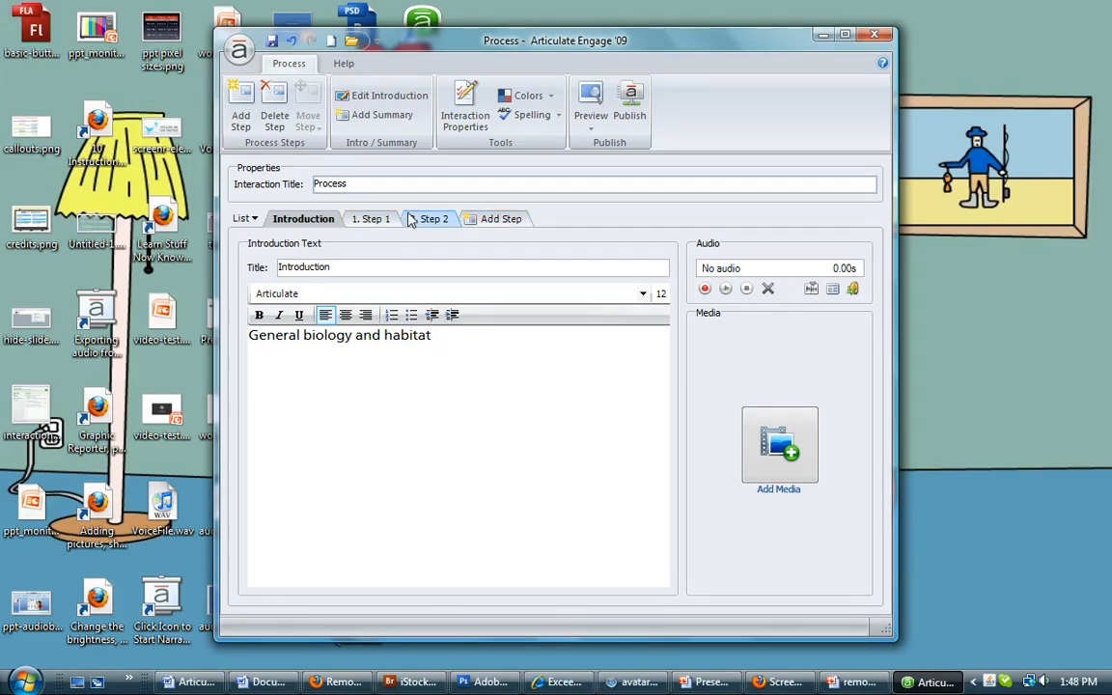
pyautogui.moveTo(471, 345); pyautogui.dragTo(245, 331)
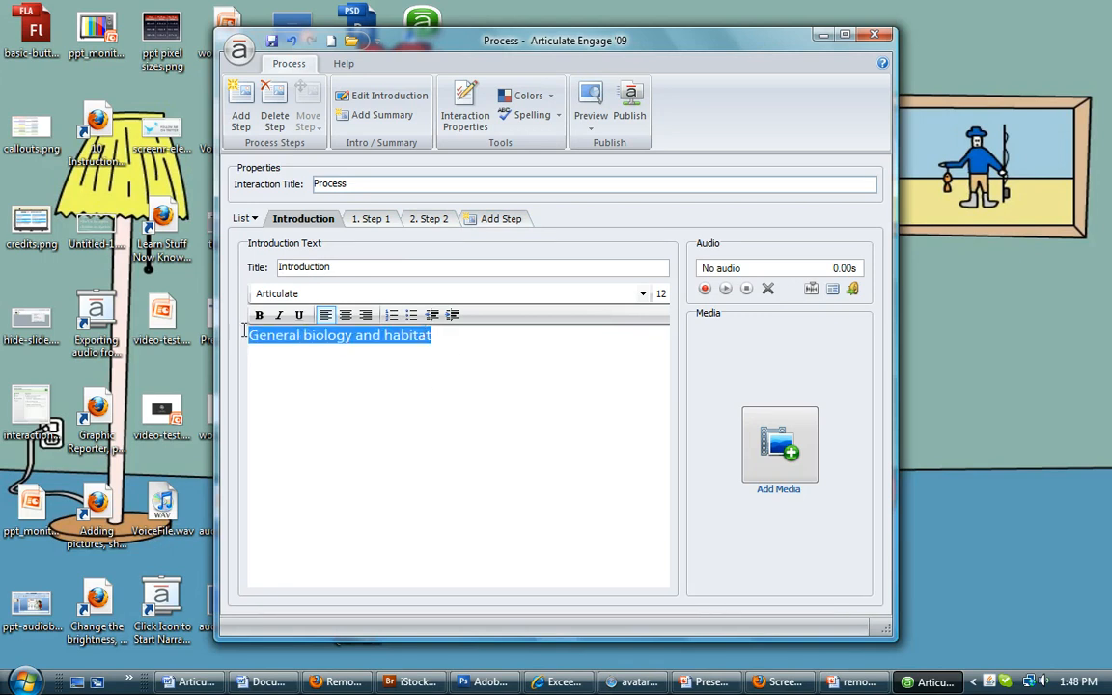
pyautogui.click(508, 356)
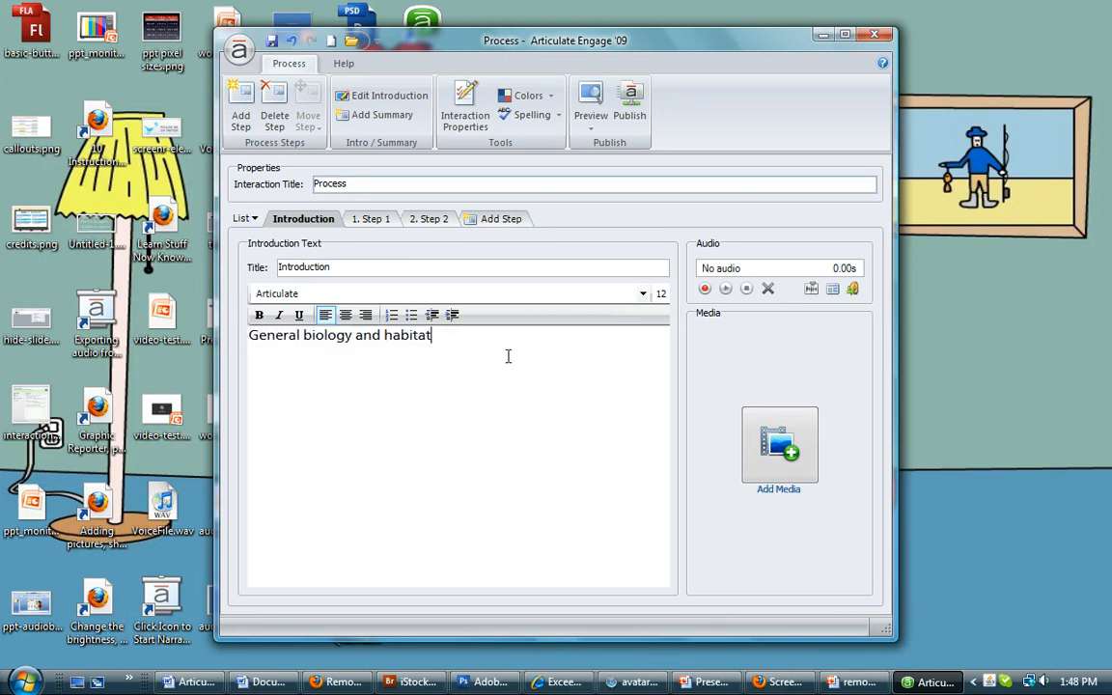
pyautogui.click(773, 467)
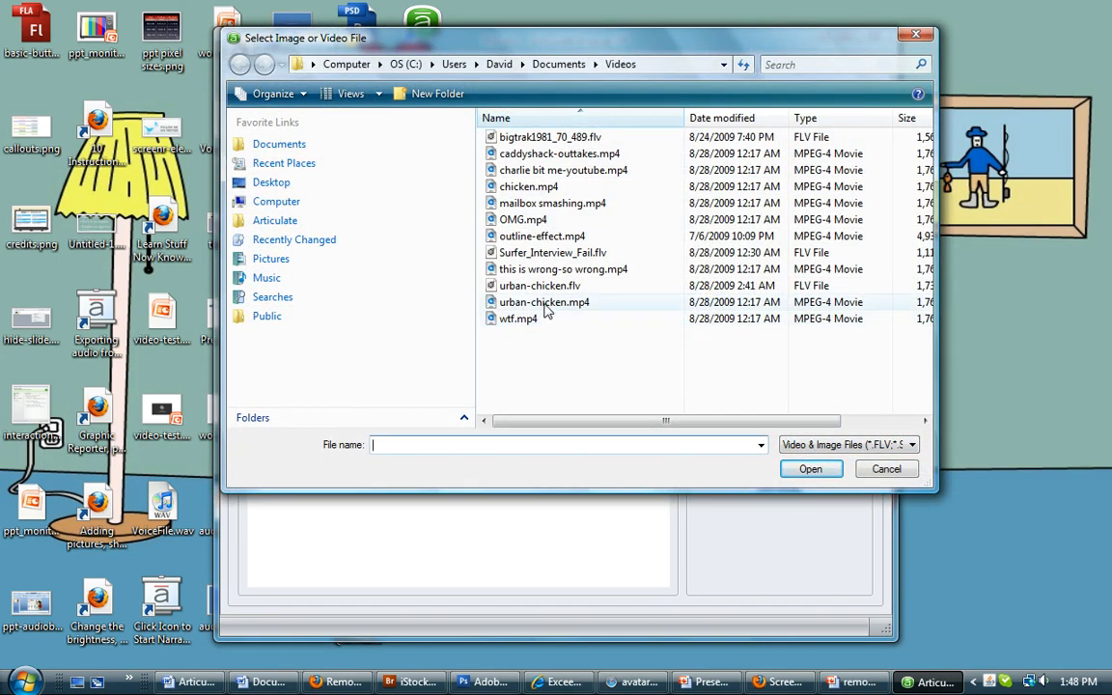
pyautogui.doubleClick(529, 186)
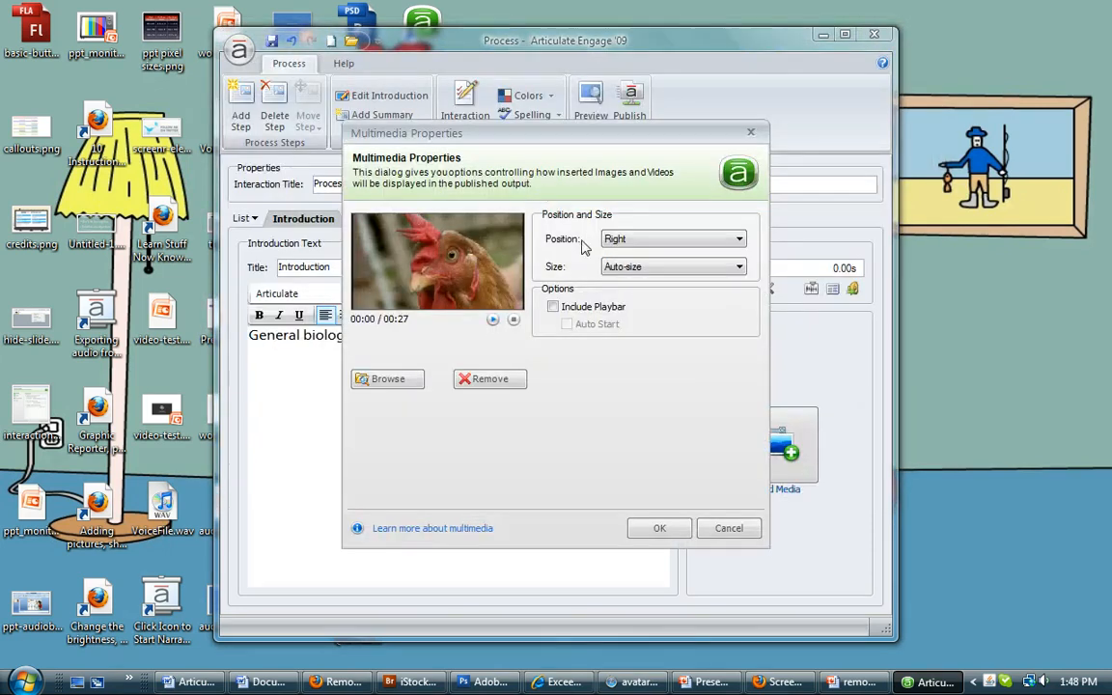
pyautogui.click(743, 532)
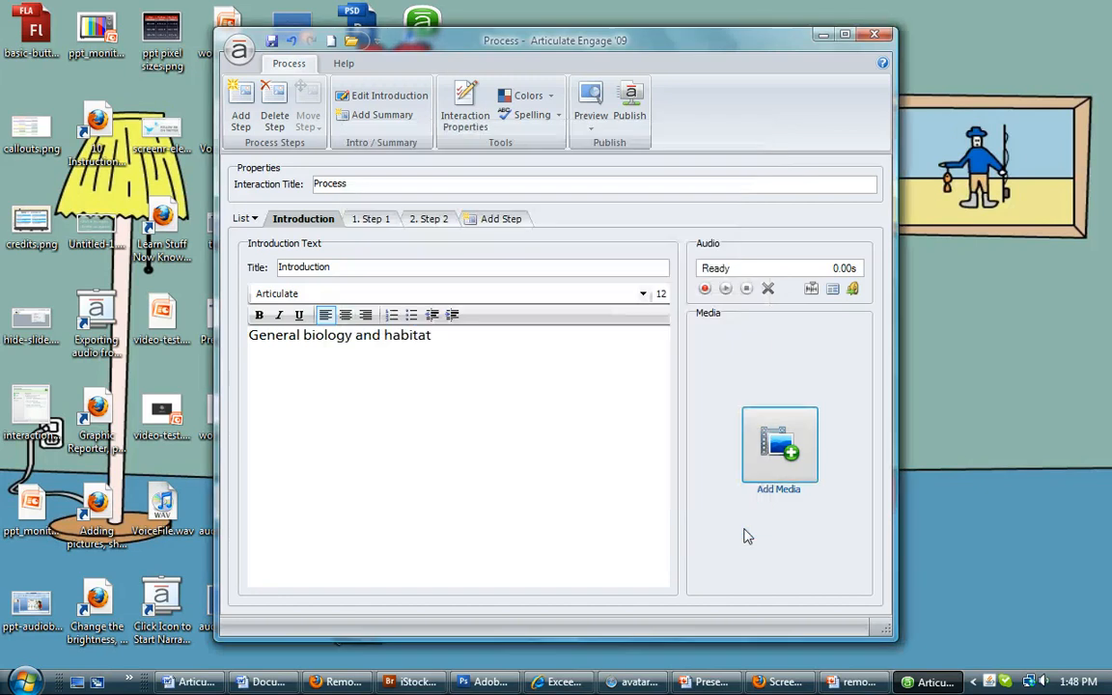
# Step: Insert the video urban-chicken.mp4 from the Videos folder as the introduction's media and review its position choices
pyautogui.click(763, 425)
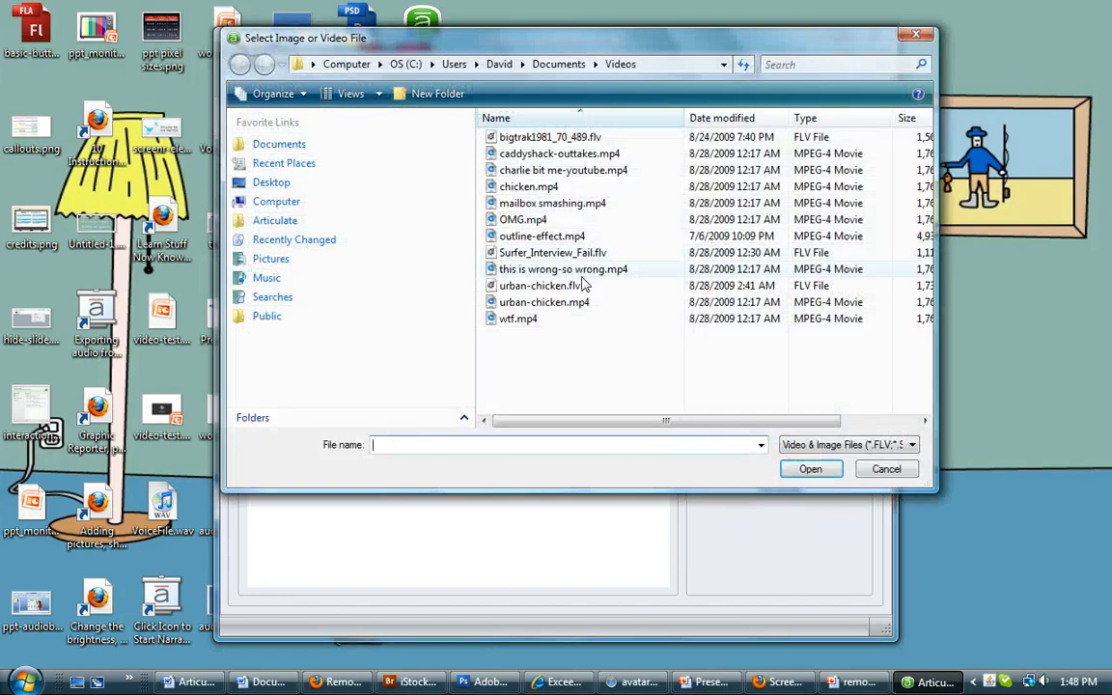
pyautogui.click(570, 304)
pyautogui.doubleClick(570, 303)
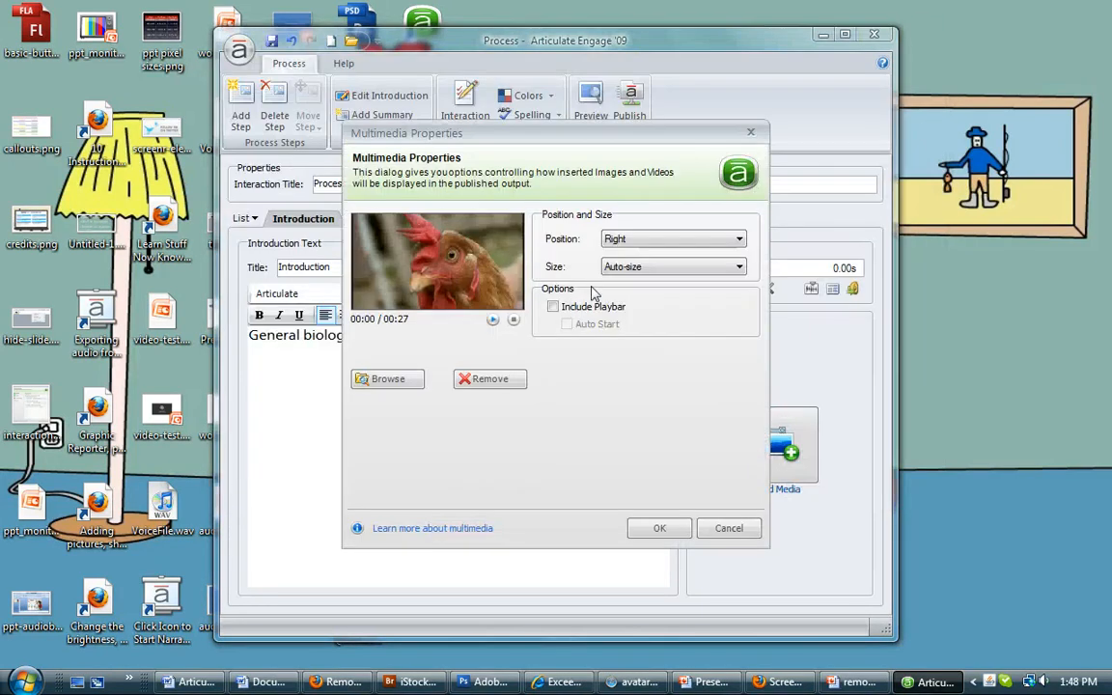
pyautogui.click(629, 243)
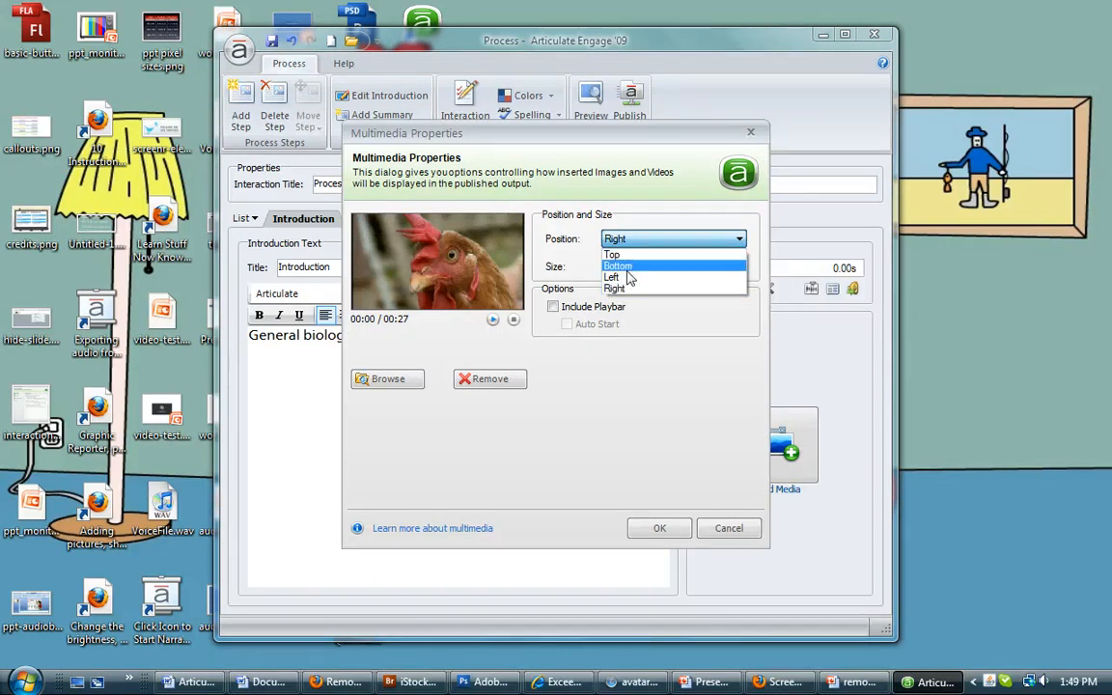
pyautogui.click(681, 328)
# Step: Give the video a custom size of 320 wide by 180 high, with Keep Aspect Ratio enabled
pyautogui.click(666, 267)
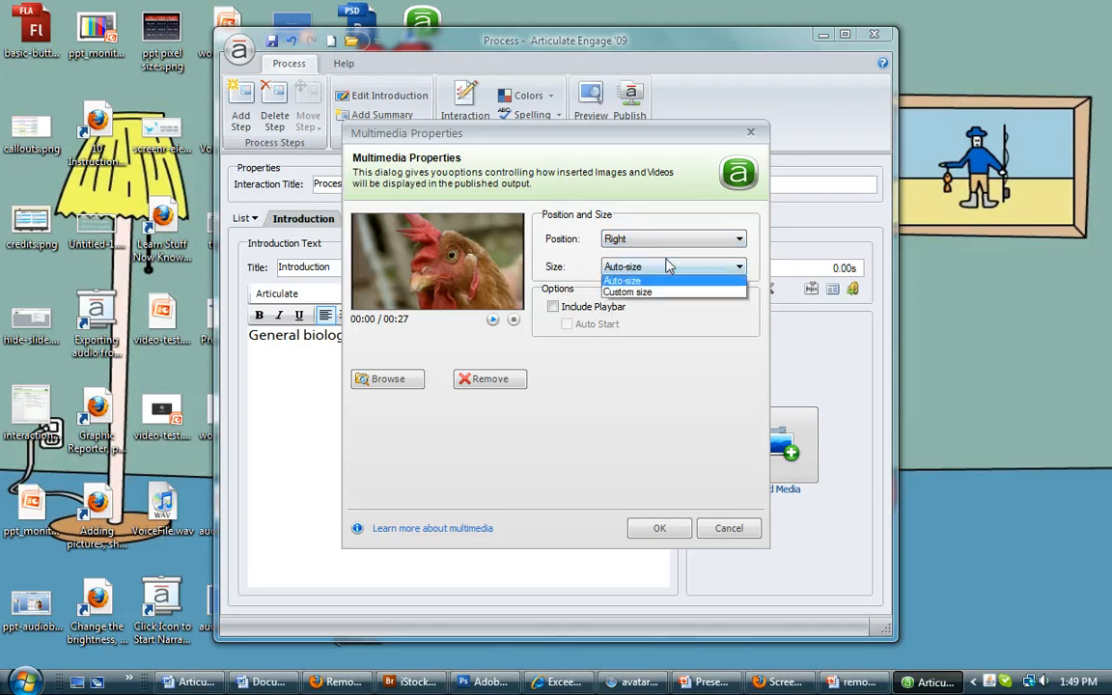
pyautogui.click(662, 294)
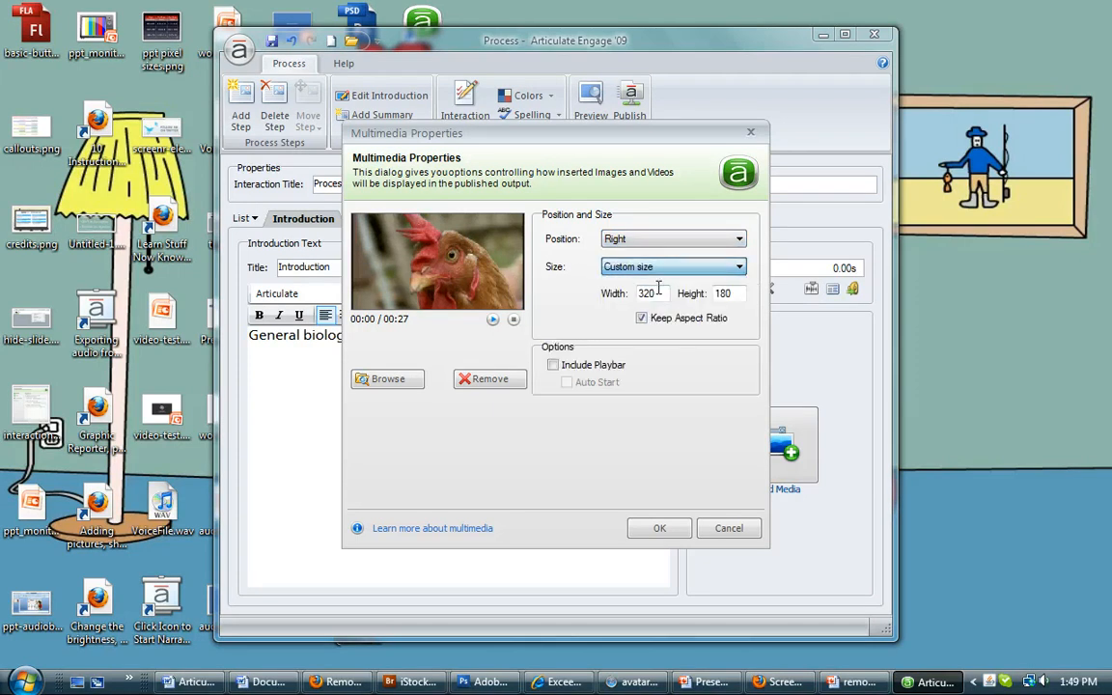
pyautogui.doubleClick(660, 295)
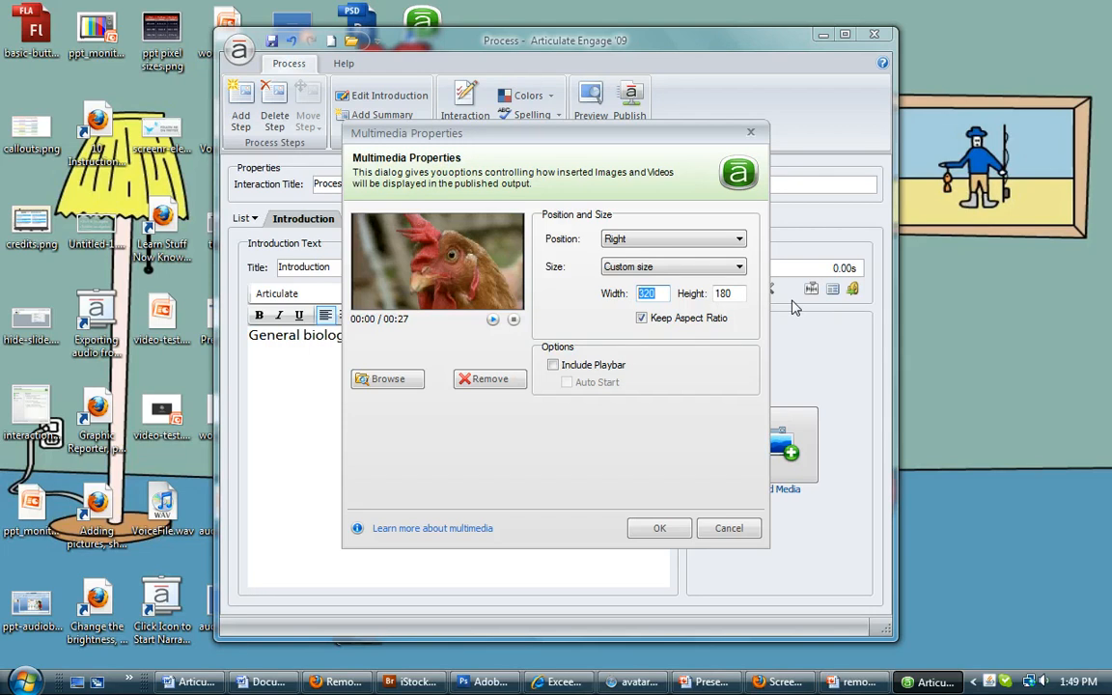
pyautogui.write('64')
pyautogui.write('180')
pyautogui.moveTo(661, 294); pyautogui.dragTo(586, 300)
pyautogui.write('320')
# Step: Enable Include Playbar for the video, with Auto Start off
pyautogui.click(553, 365)
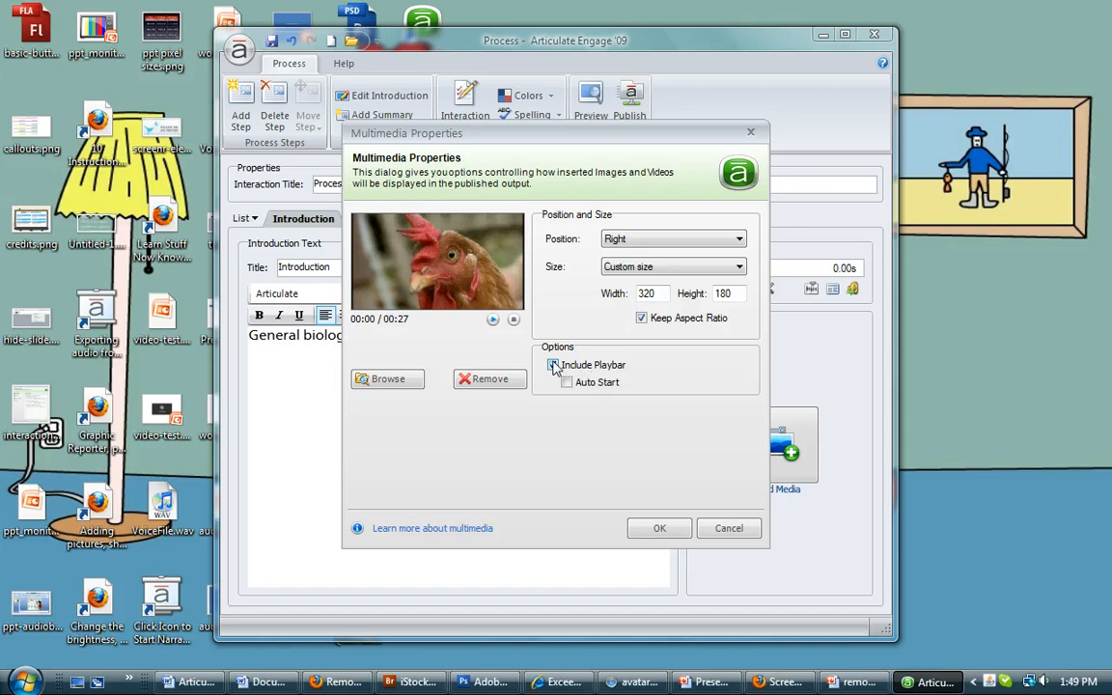
pyautogui.click(553, 365)
pyautogui.click(573, 368)
pyautogui.click(582, 383)
pyautogui.click(554, 365)
pyautogui.click(579, 367)
pyautogui.click(410, 381)
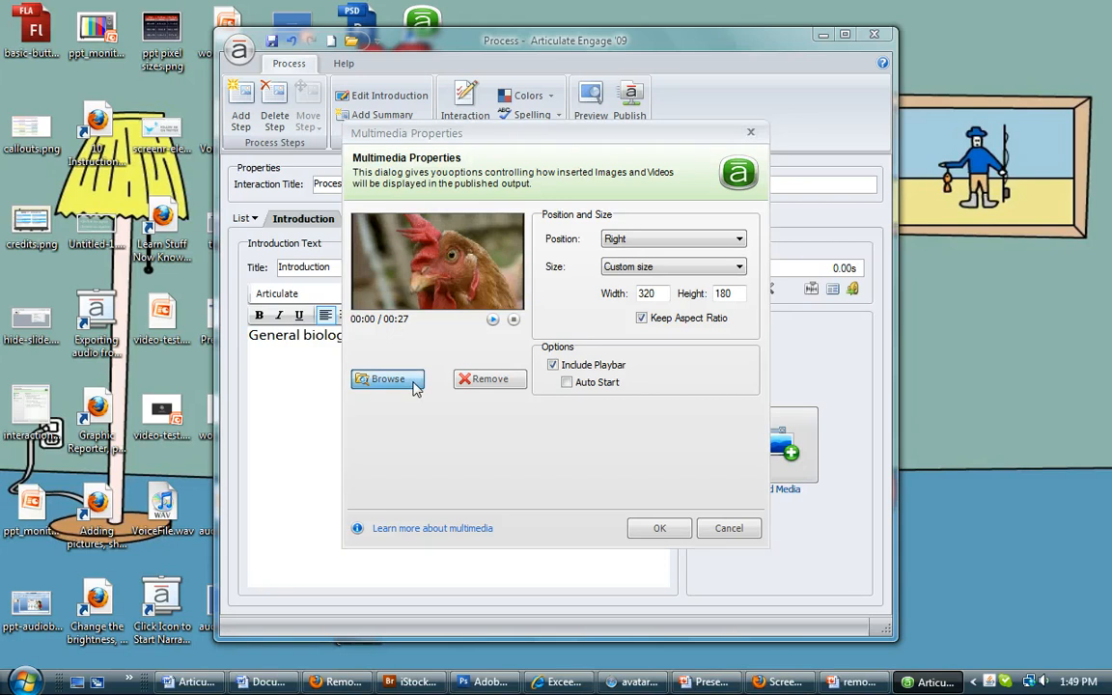
pyautogui.moveTo(631, 150); pyautogui.dragTo(522, 85)
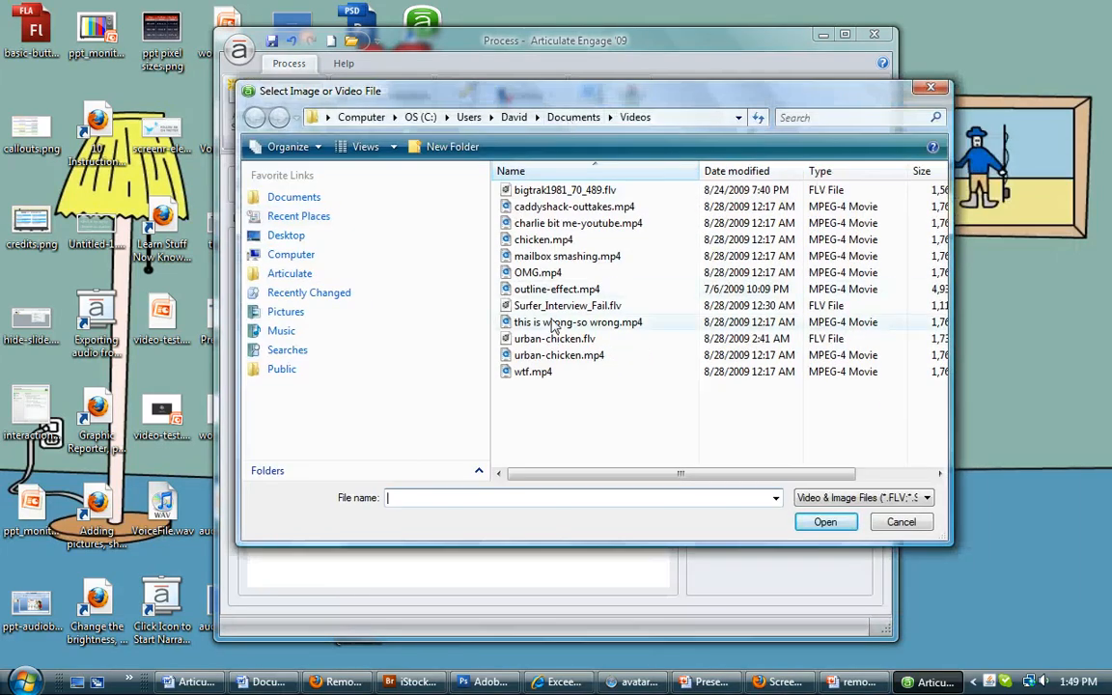
pyautogui.click(902, 522)
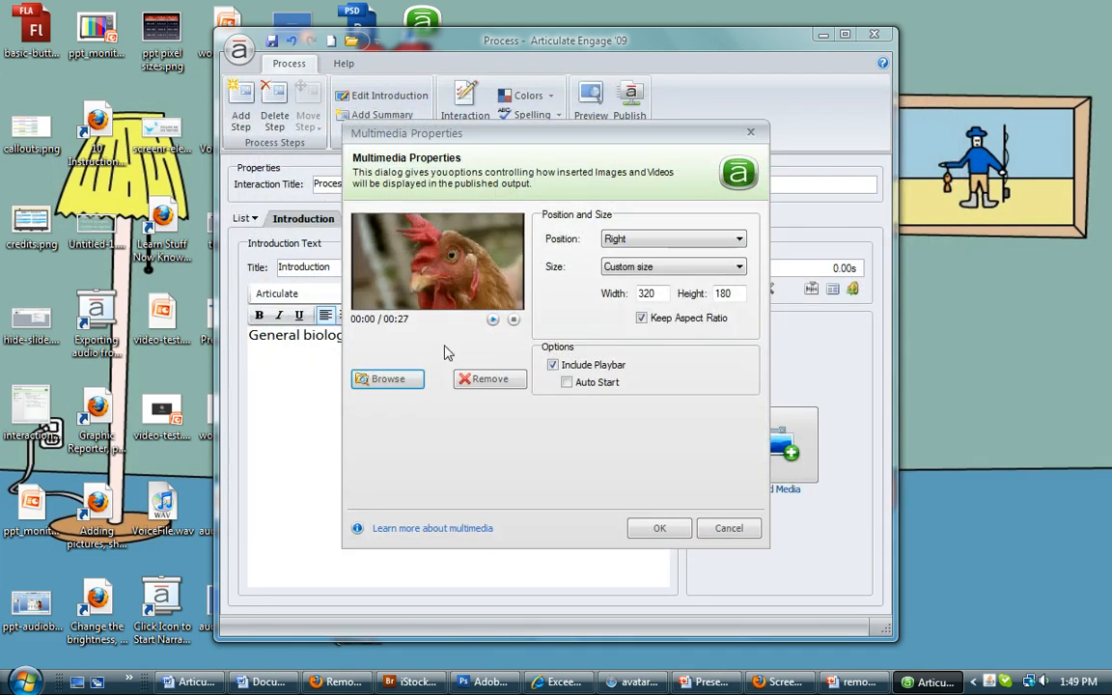
pyautogui.click(492, 380)
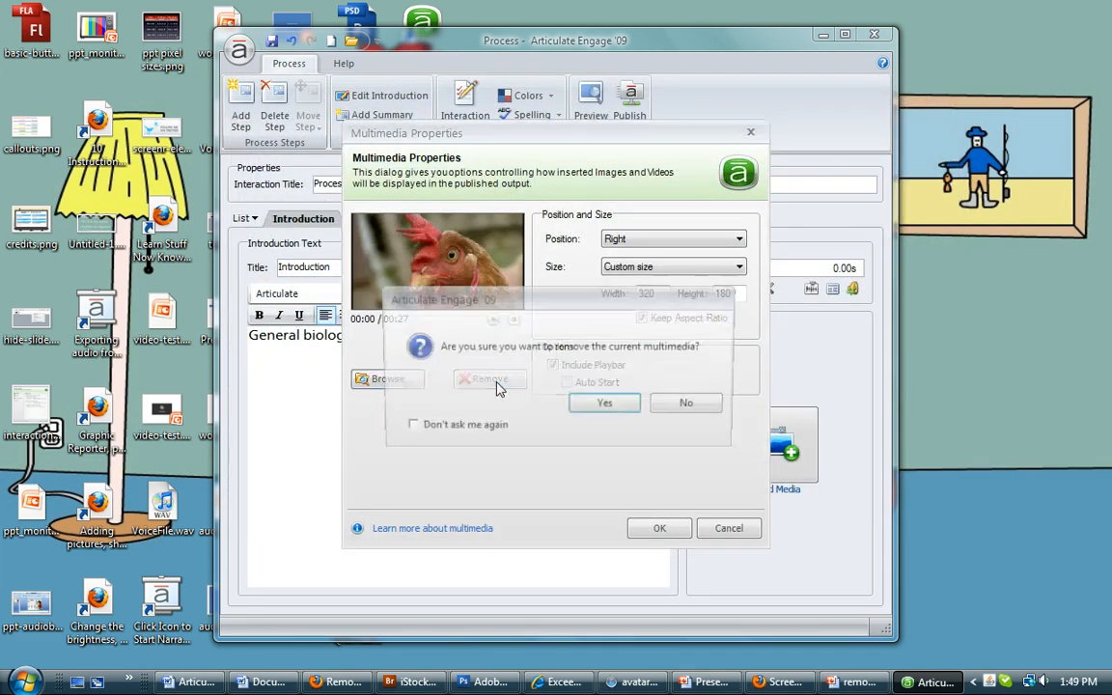
pyautogui.click(686, 409)
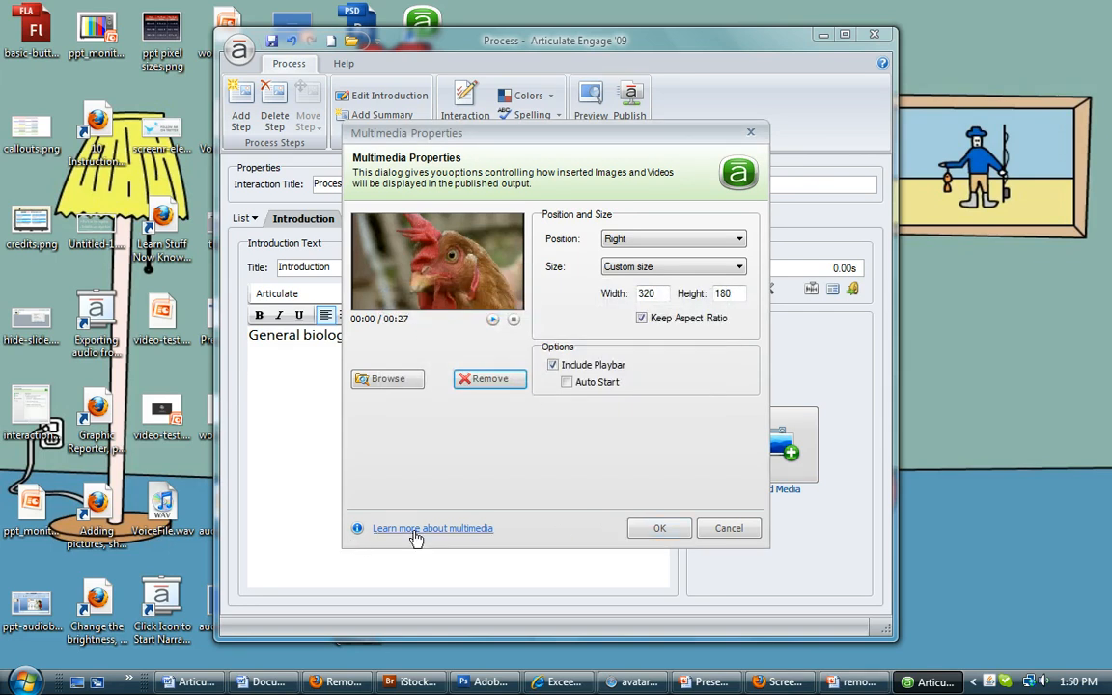
# Step: Accept the video's multimedia properties and, on publishing, save the interaction as Process.intr in the Documents folder
pyautogui.click(664, 529)
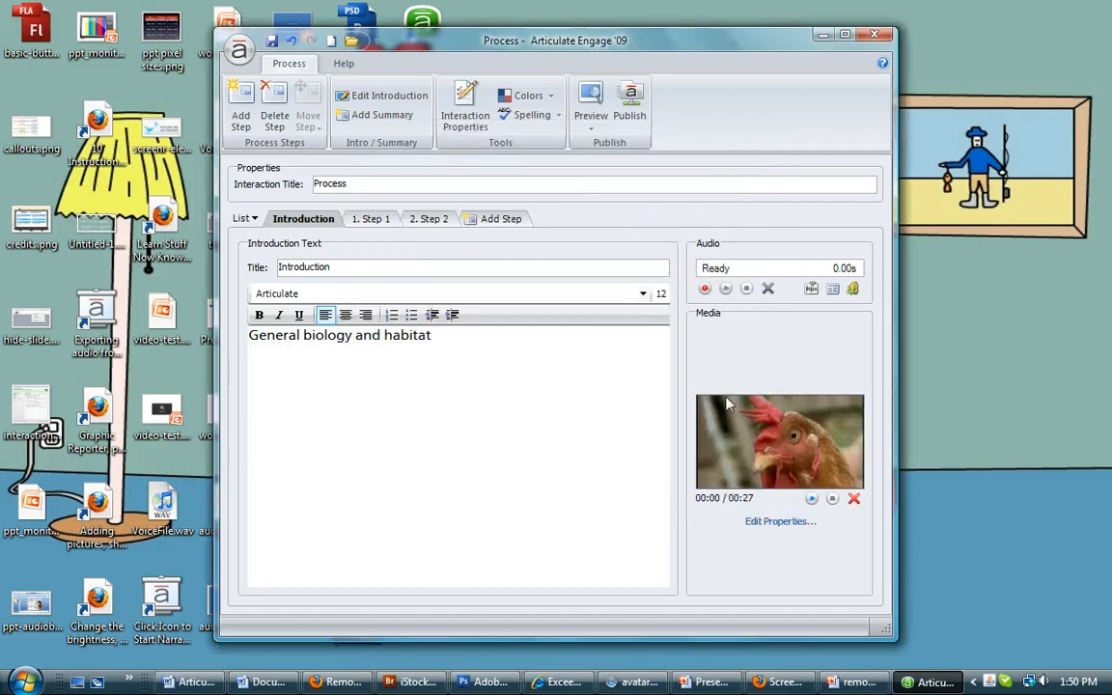
pyautogui.click(632, 106)
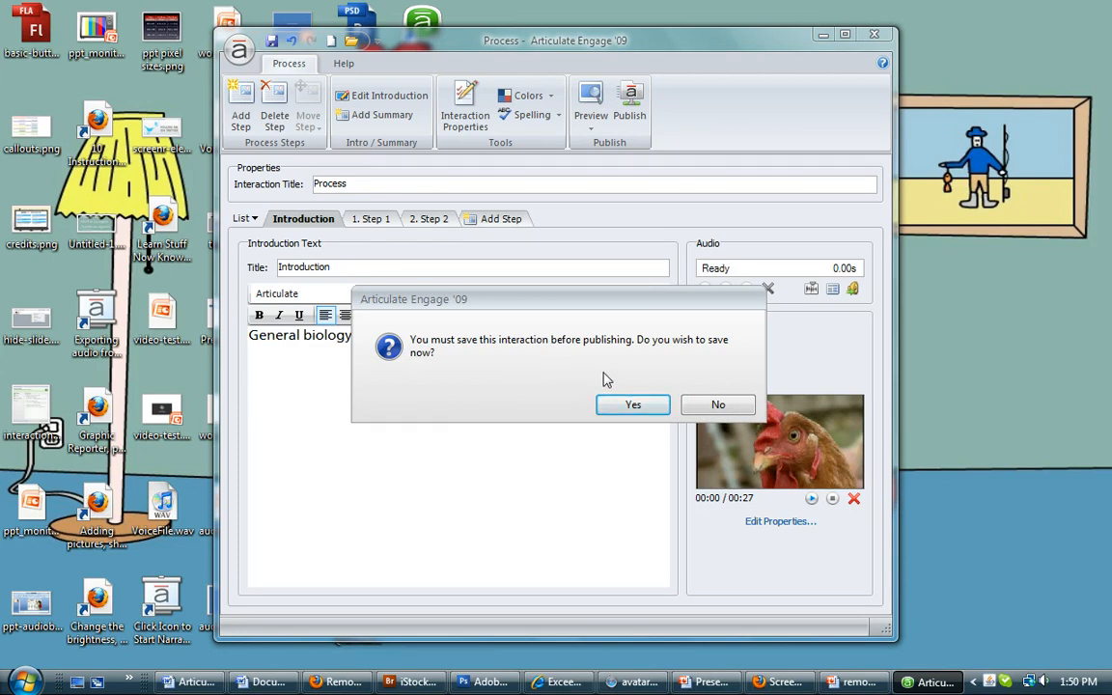
pyautogui.click(633, 405)
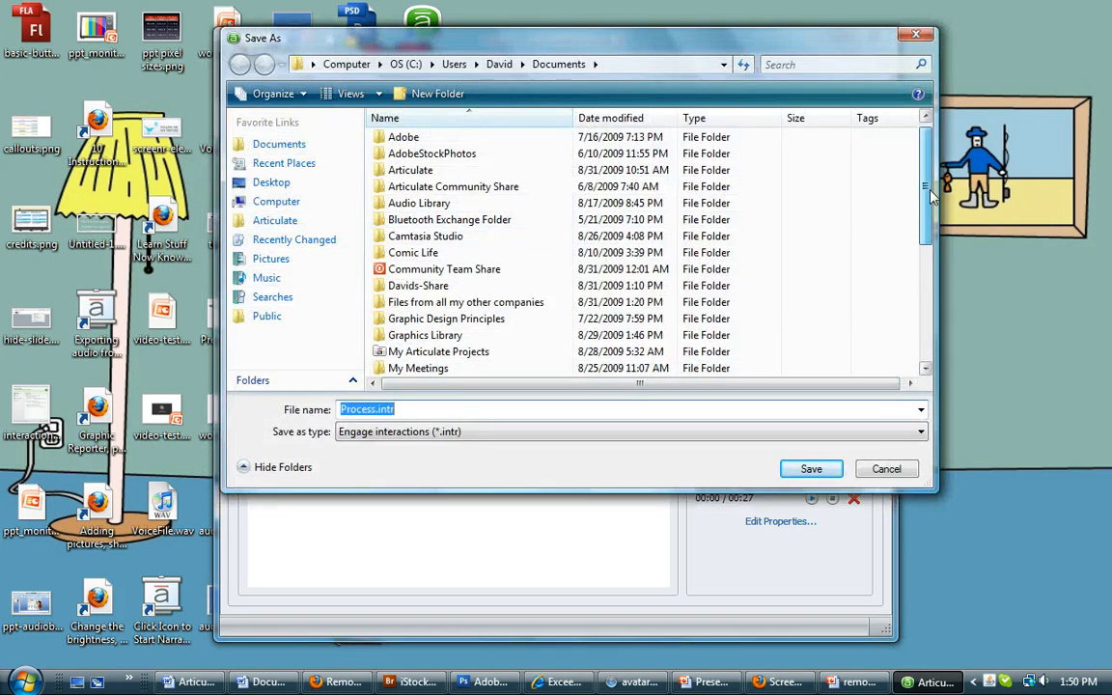
pyautogui.moveTo(929, 191); pyautogui.dragTo(934, 313)
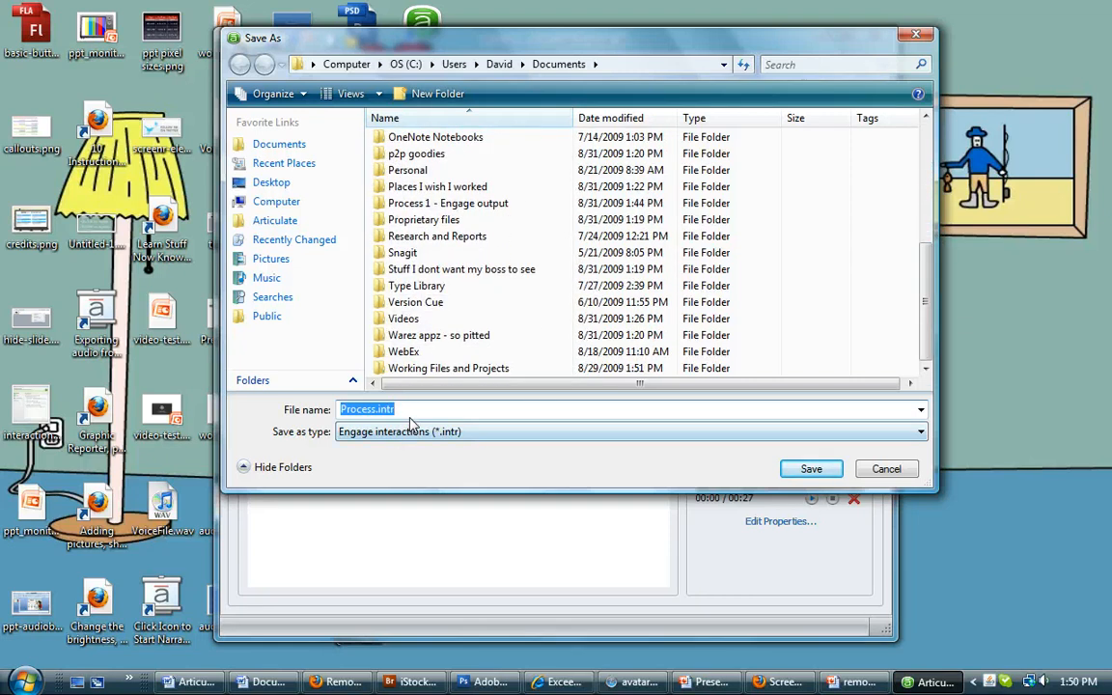
pyautogui.click(812, 470)
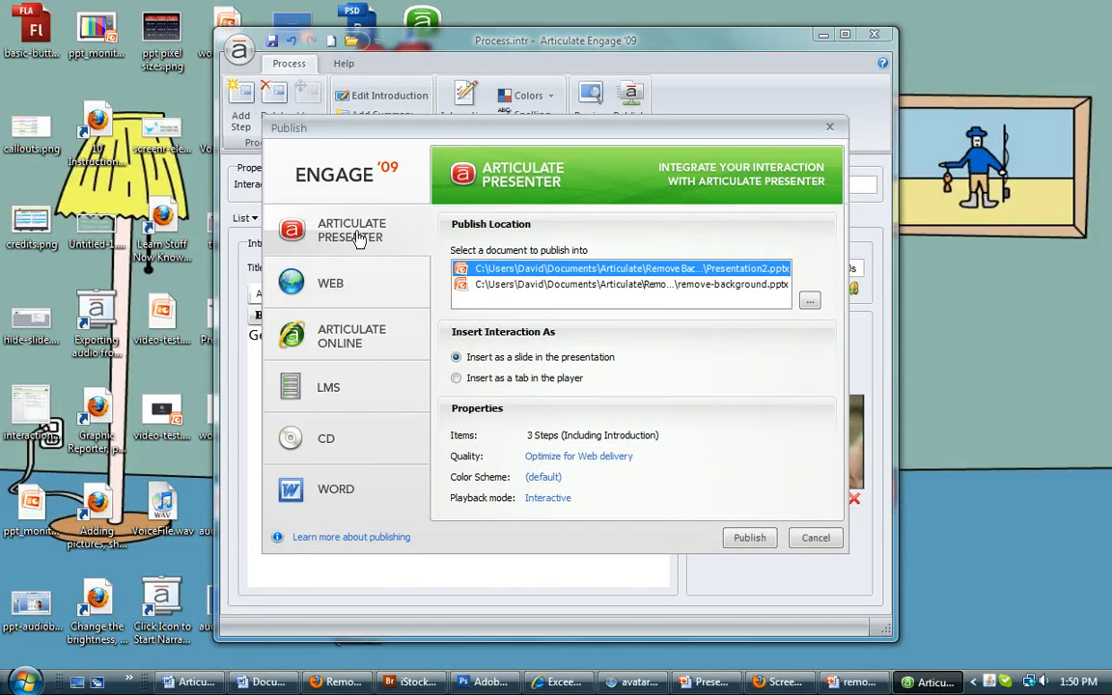
# Step: Publish the interaction for Web delivery to the Documents folder
pyautogui.click(359, 285)
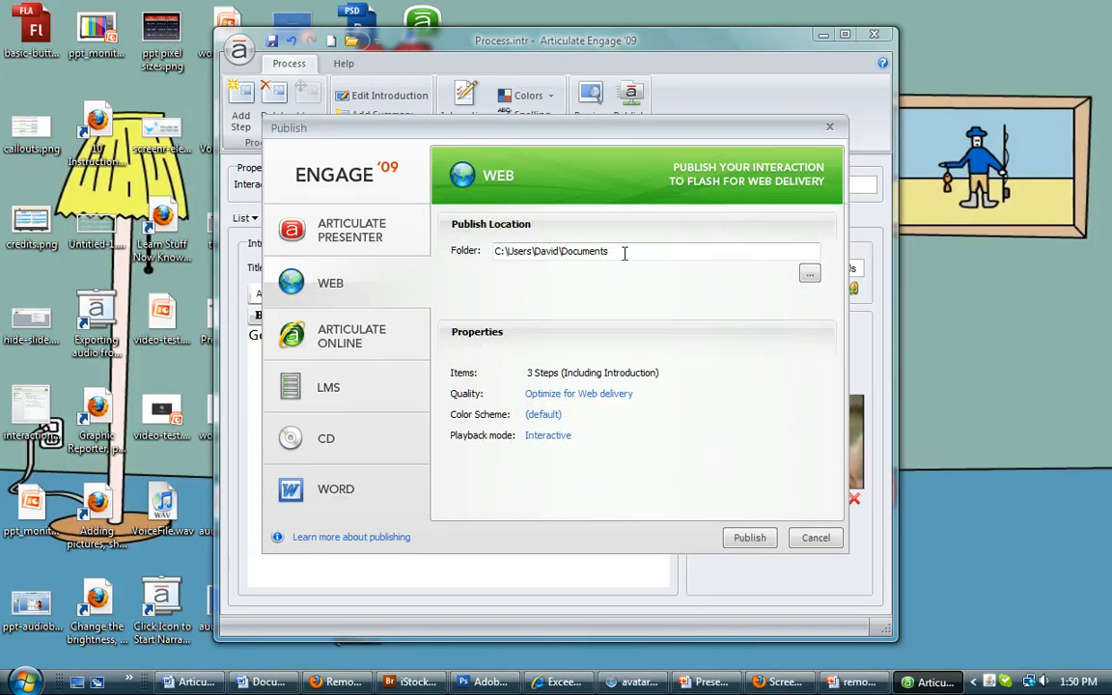
pyautogui.click(749, 538)
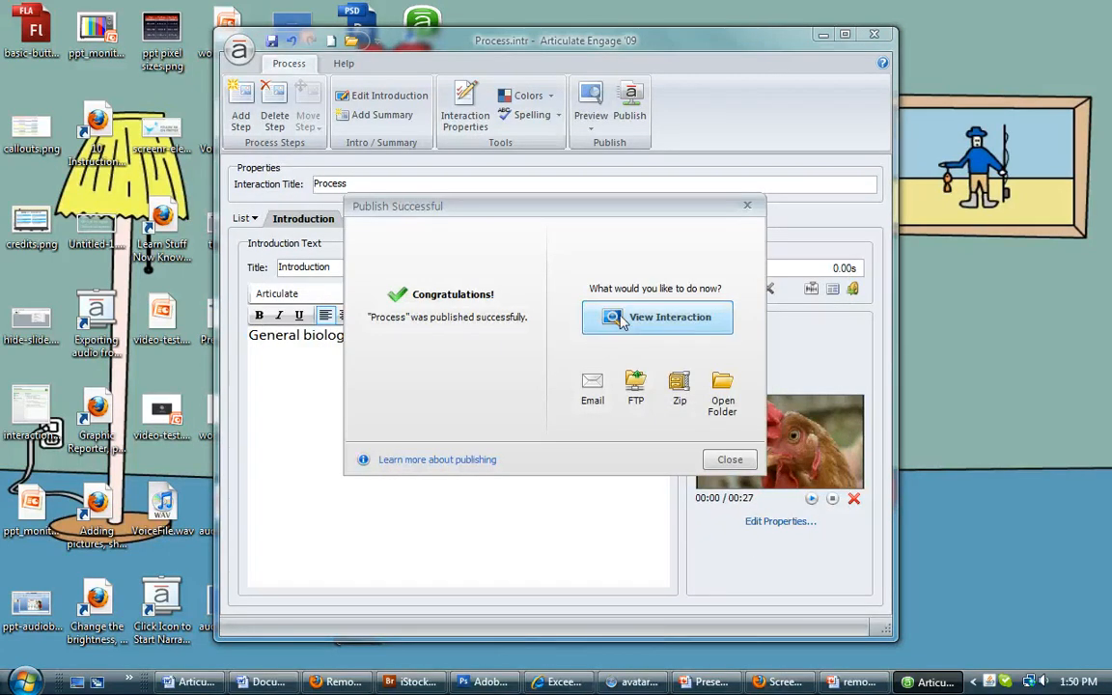
# Step: View the published interaction in the browser and test the chicken video's playback with its playbar
pyautogui.click(703, 317)
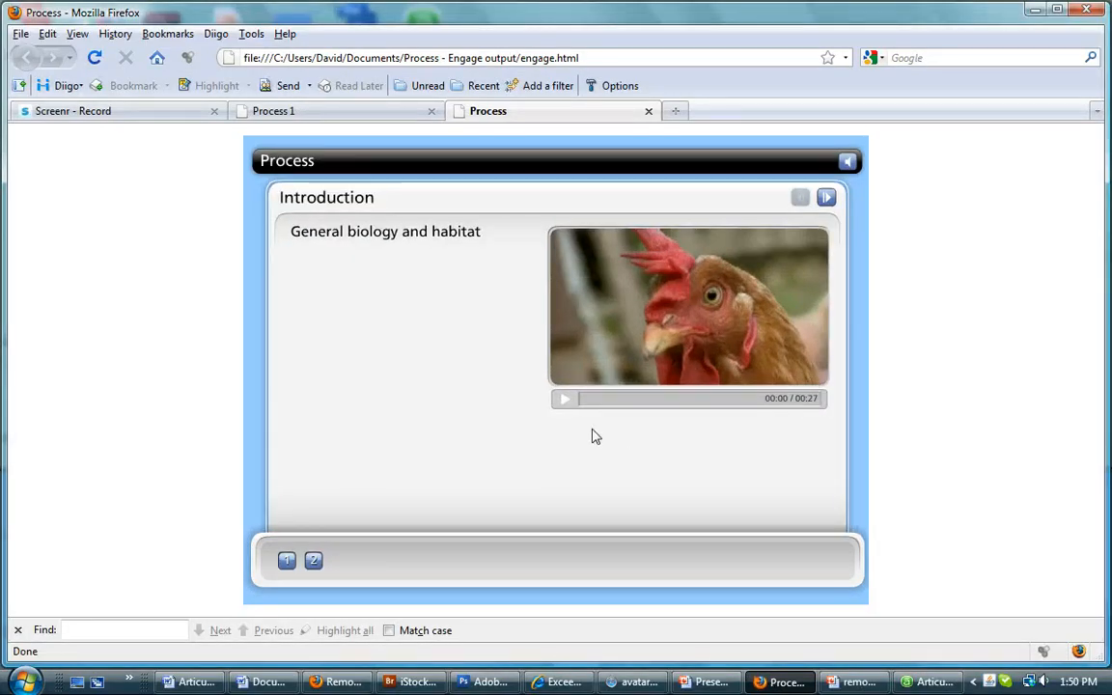
pyautogui.click(565, 400)
pyautogui.click(564, 400)
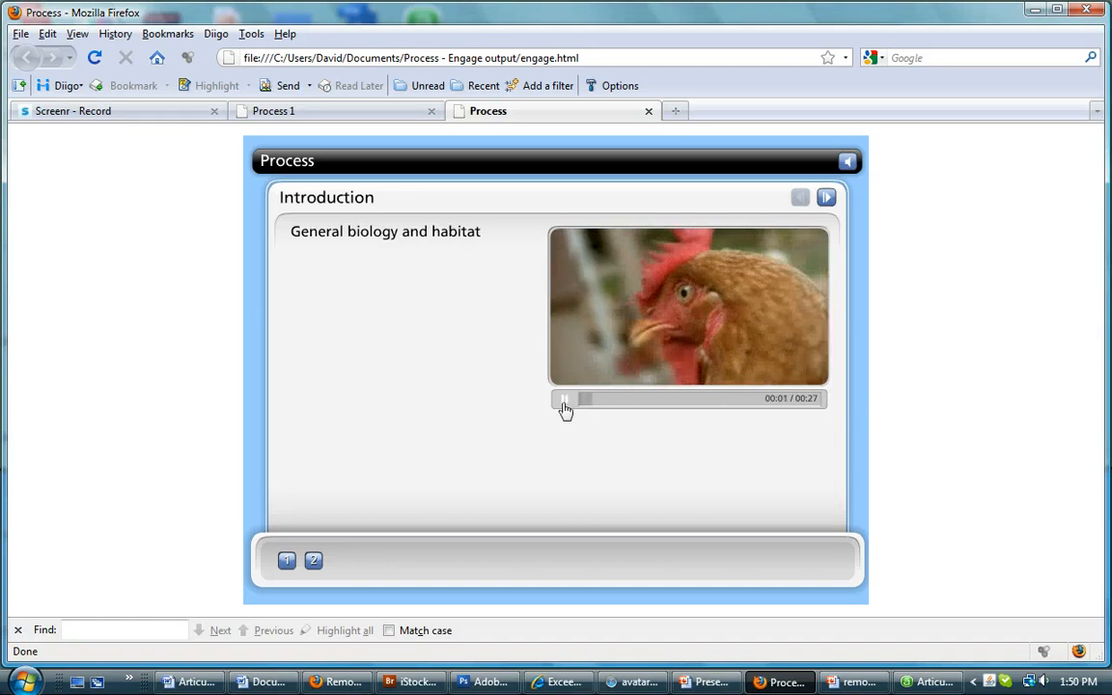
pyautogui.moveTo(599, 405)
pyautogui.mouseDown()
pyautogui.moveTo(748, 407)
pyautogui.moveTo(602, 406)
pyautogui.mouseUp()
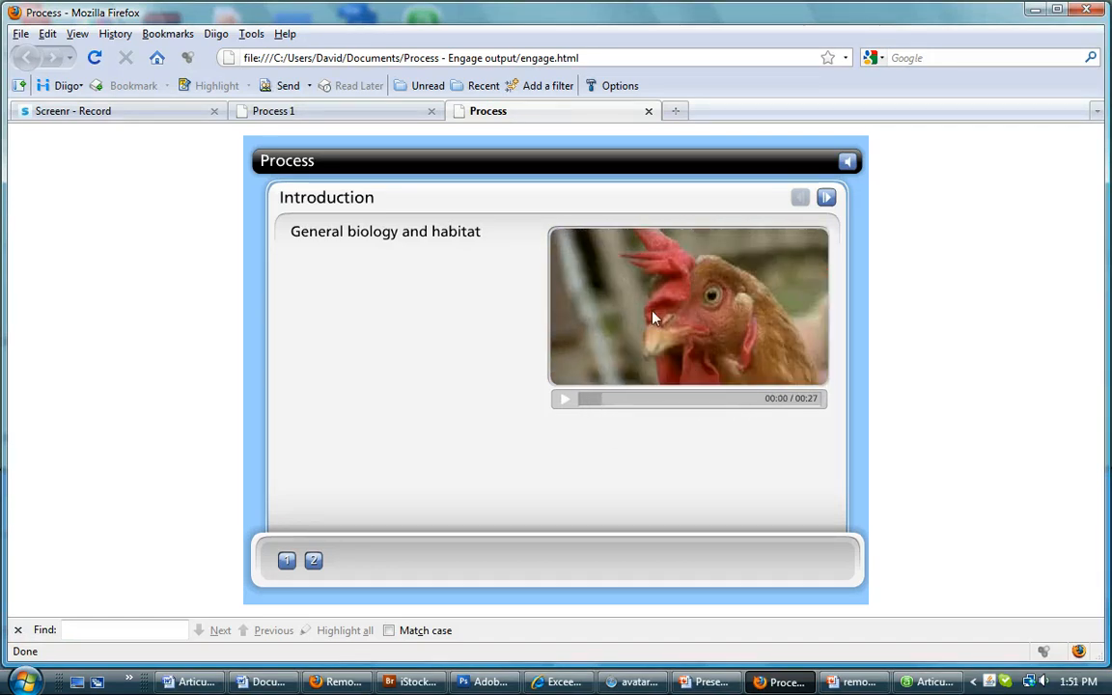
pyautogui.click(564, 403)
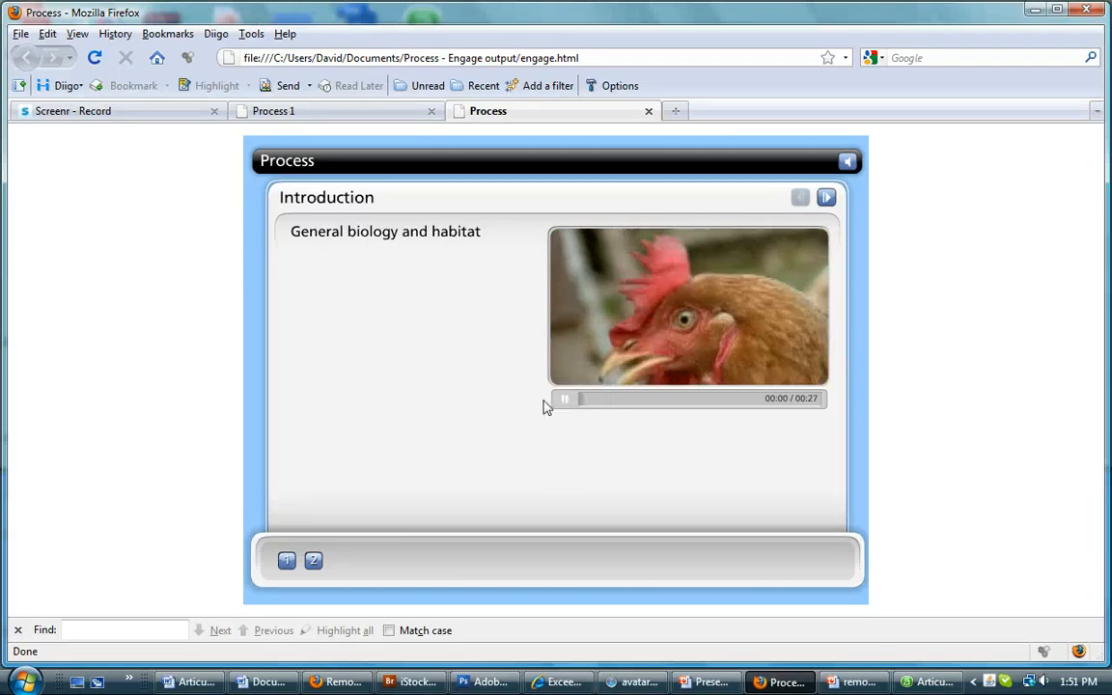